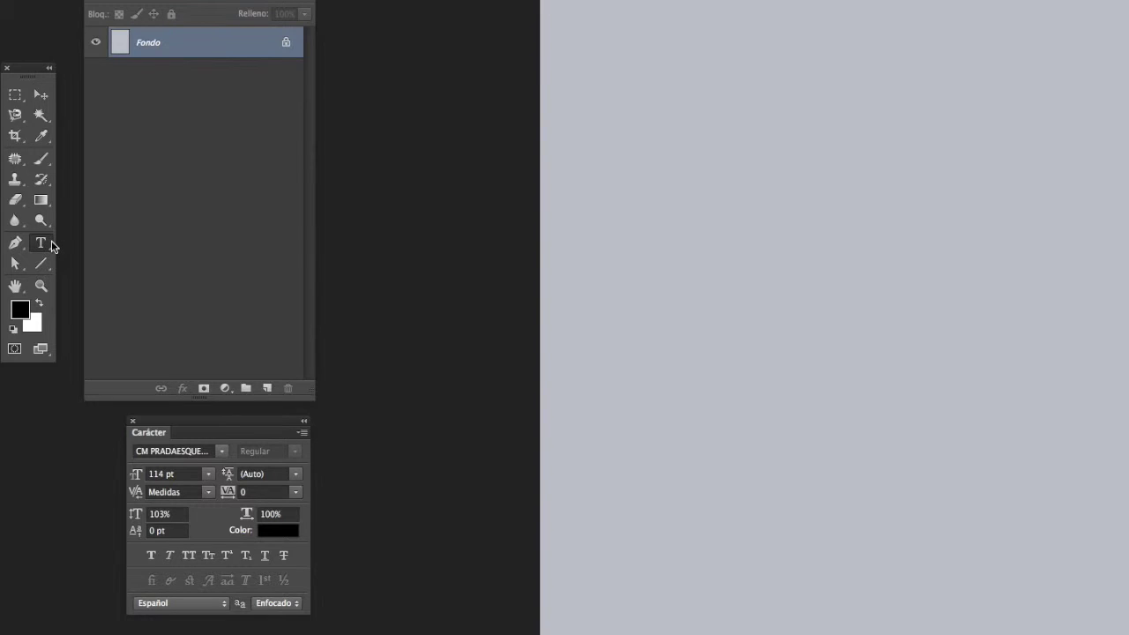
Step: Add the word "DO" in CM Pradaesque at 114 pt and place it in the upper part of the canvas
click(719, 192)
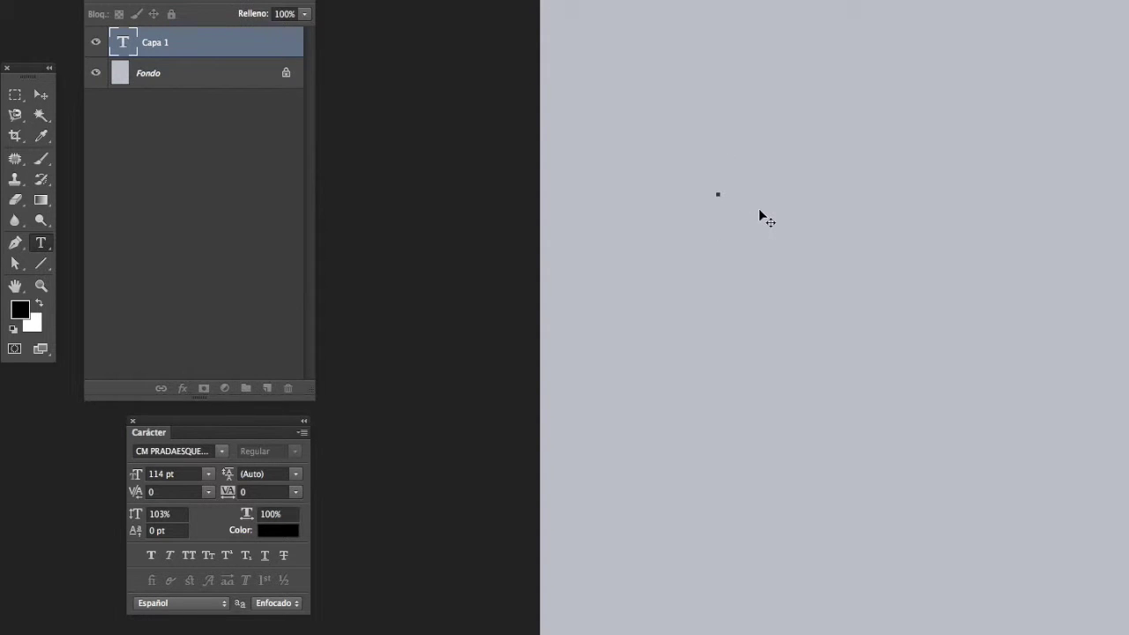
text(Do)
click(40, 95)
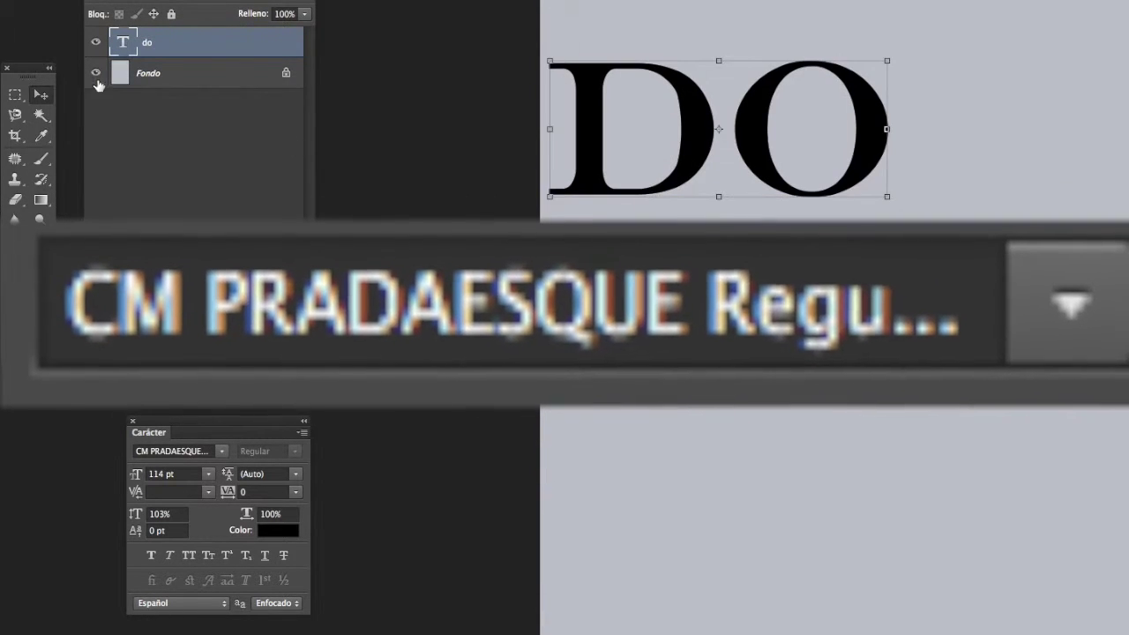
drag(667, 85, 763, 88)
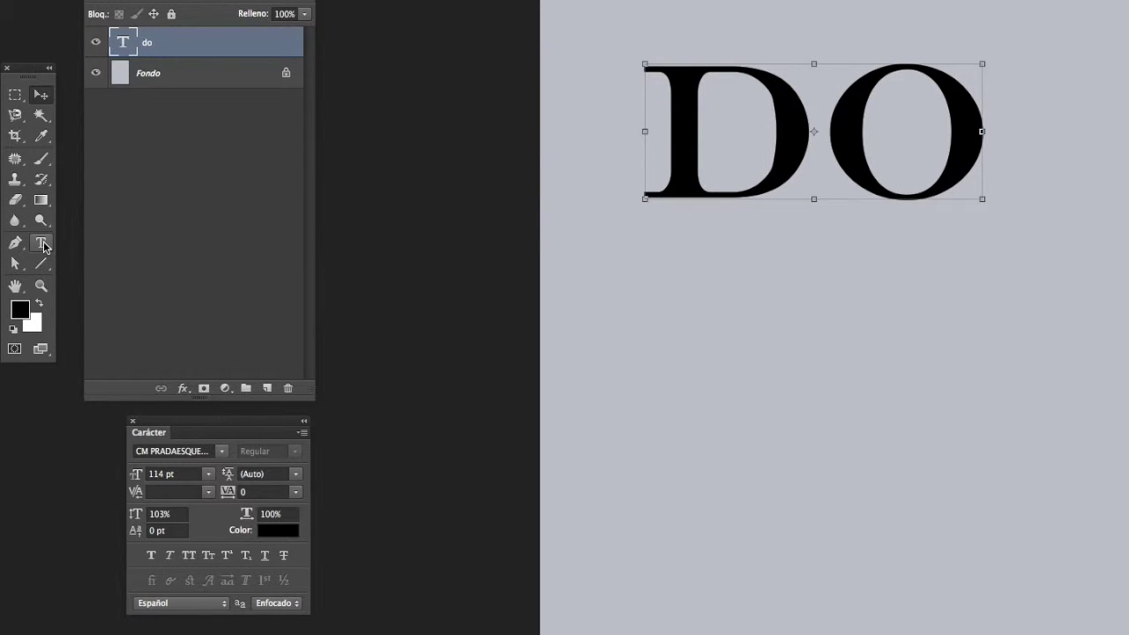
Step: Add the word "LOVE" as a separate text layer well below "DO" and shift it rightward onto the canvas
click(42, 244)
click(638, 607)
text(L)
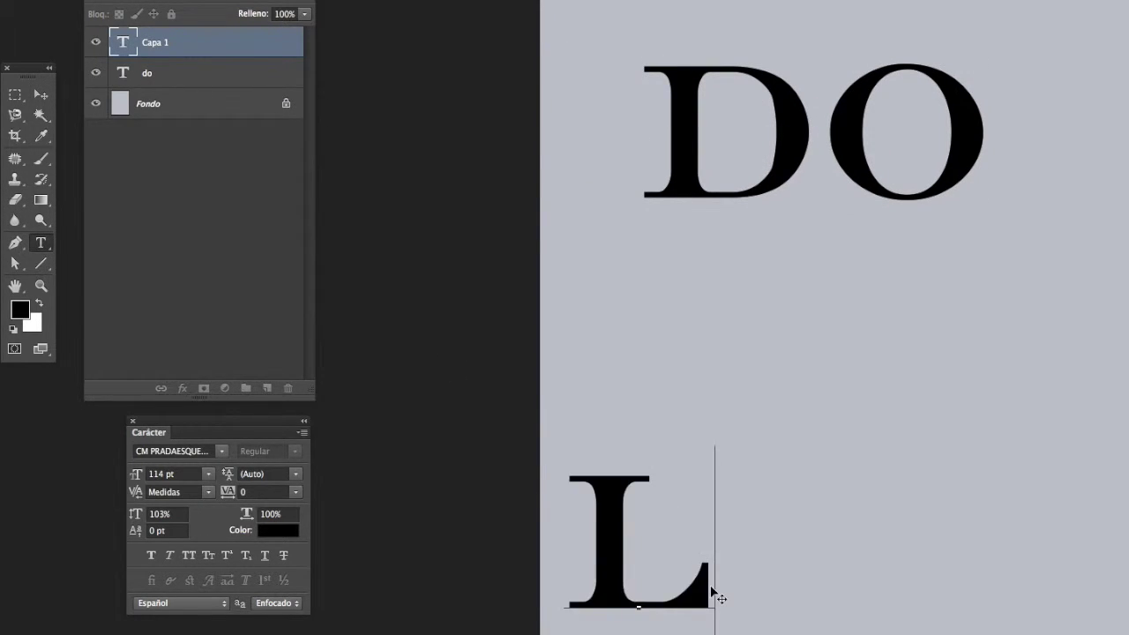
text(OVE)
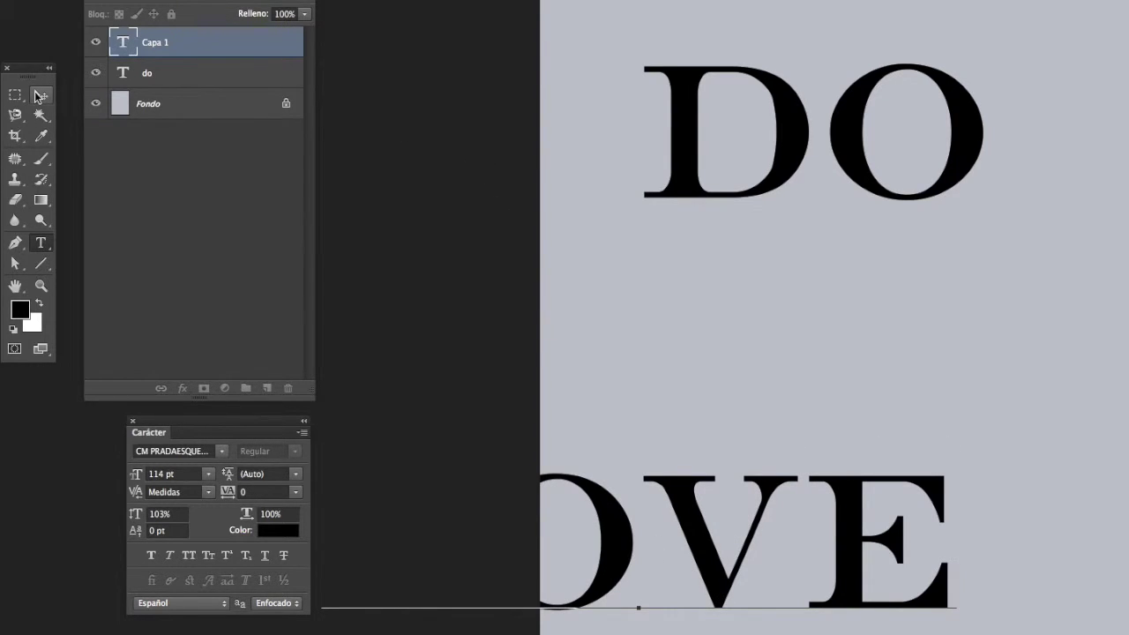
click(40, 96)
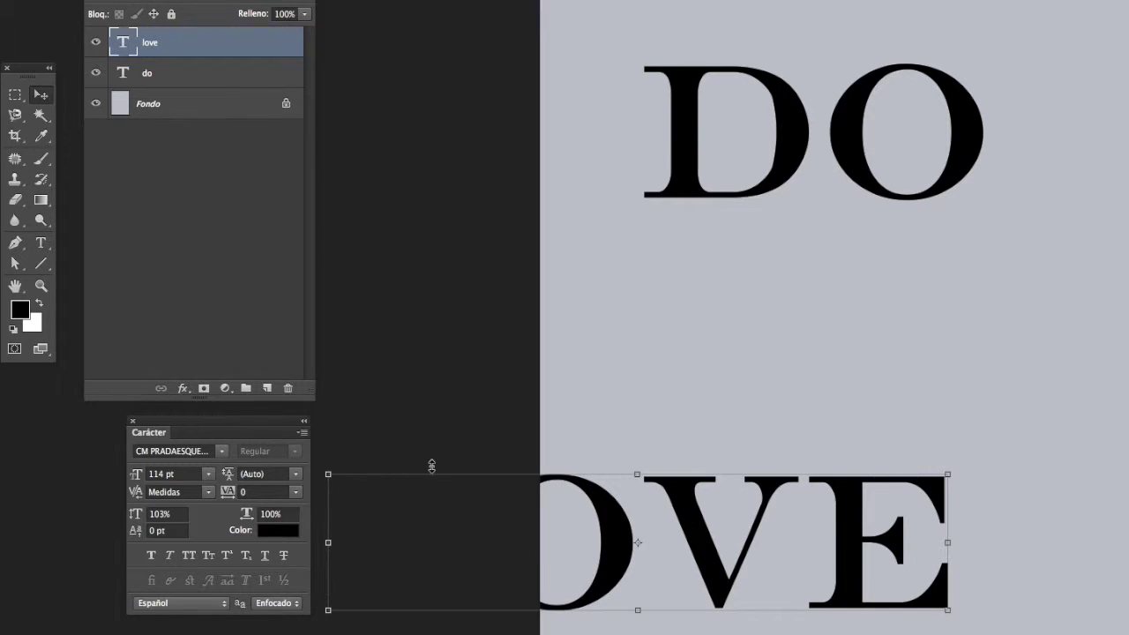
drag(594, 551, 786, 580)
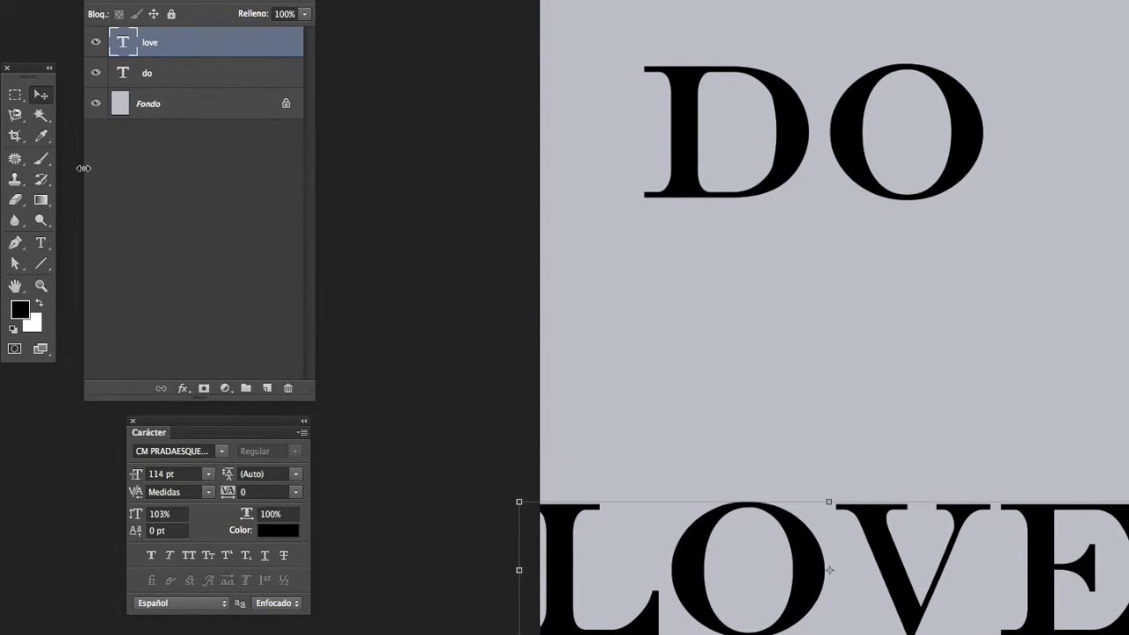
Step: Reduce the "LOVE" text to 97 pt and reposition it so the whole word sits inside the canvas
click(42, 242)
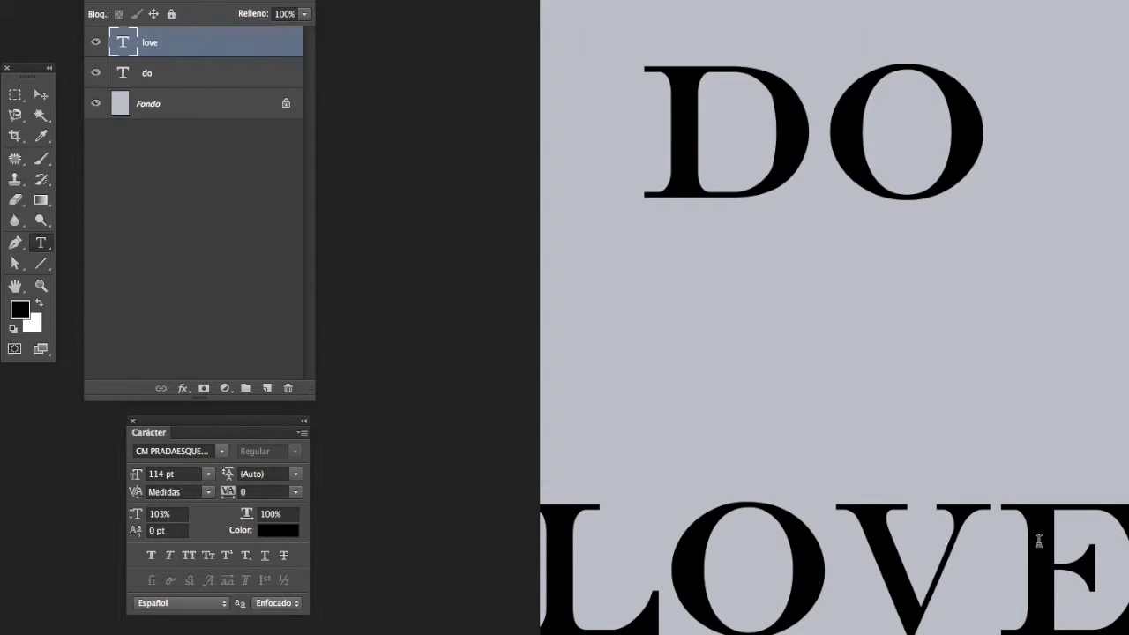
click(1029, 580)
drag(1124, 573, 551, 494)
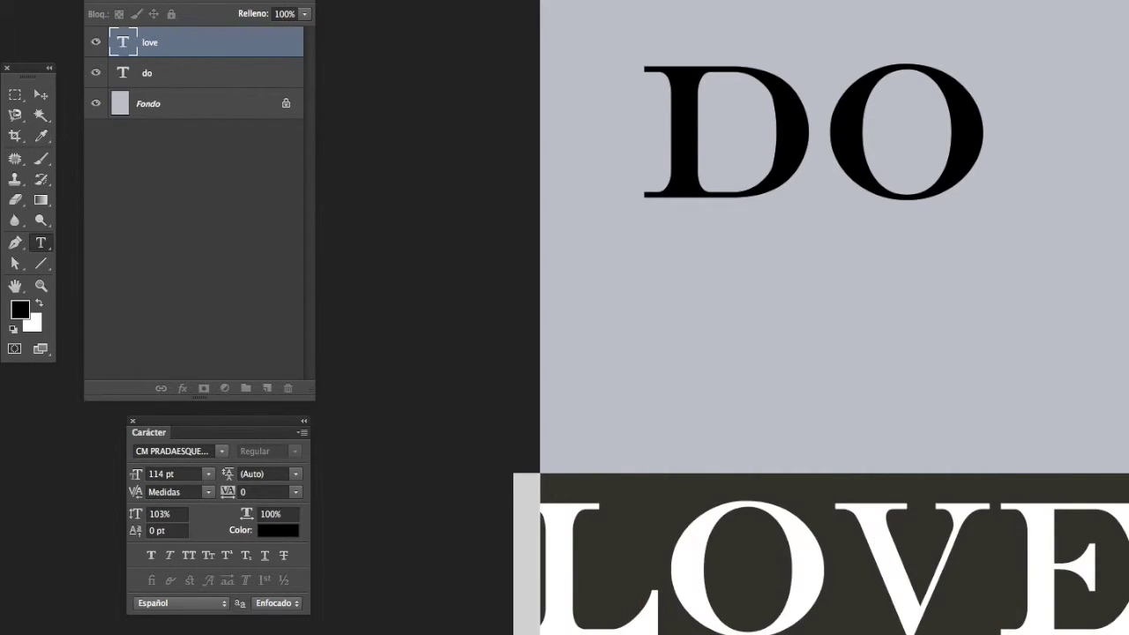
key(ctrl+shift+comma)
key(ctrl+shift+comma)
key(ctrl+shift+comma)
key(ctrl+shift+comma)
key(ctrl+shift+comma)
key(ctrl+shift+comma)
key(ctrl+shift+comma)
key(ctrl+shift+comma)
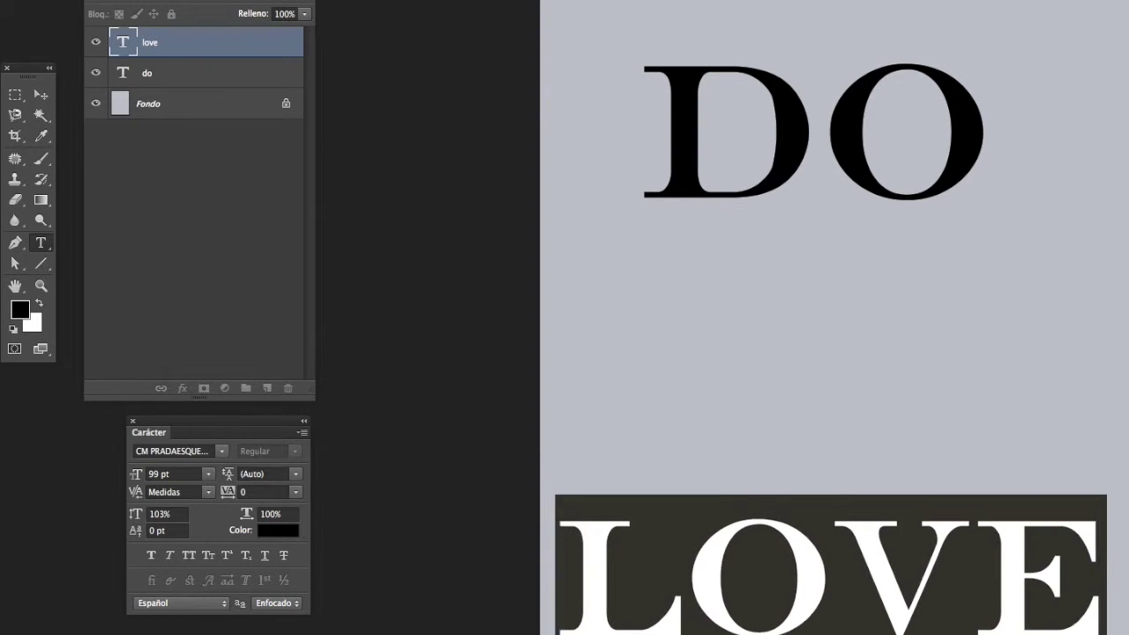
click(40, 94)
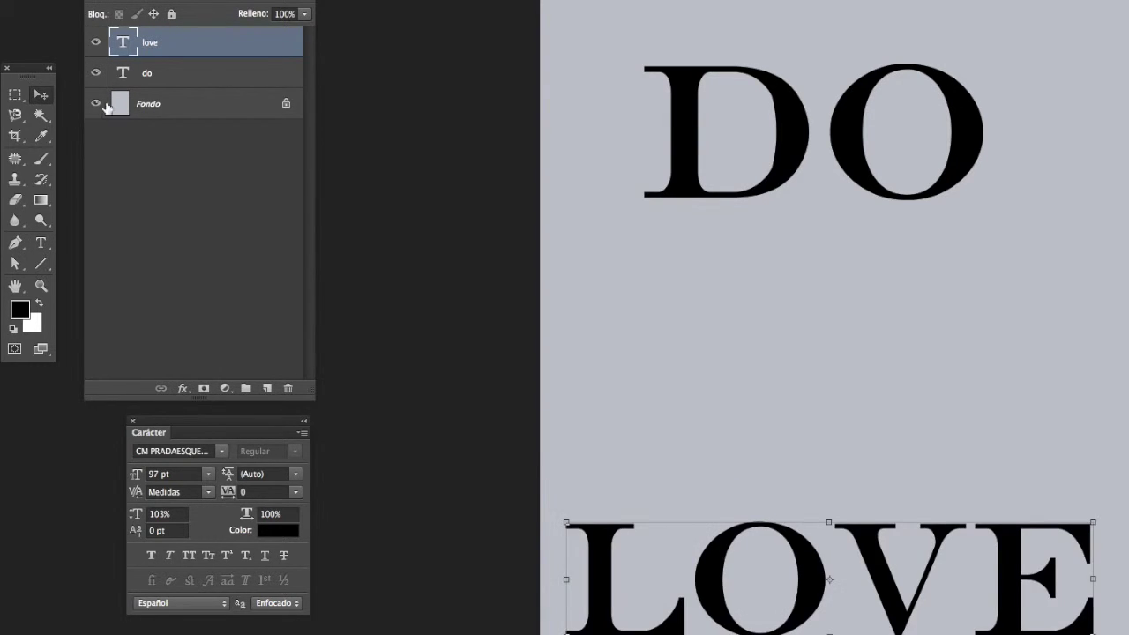
drag(770, 606, 777, 575)
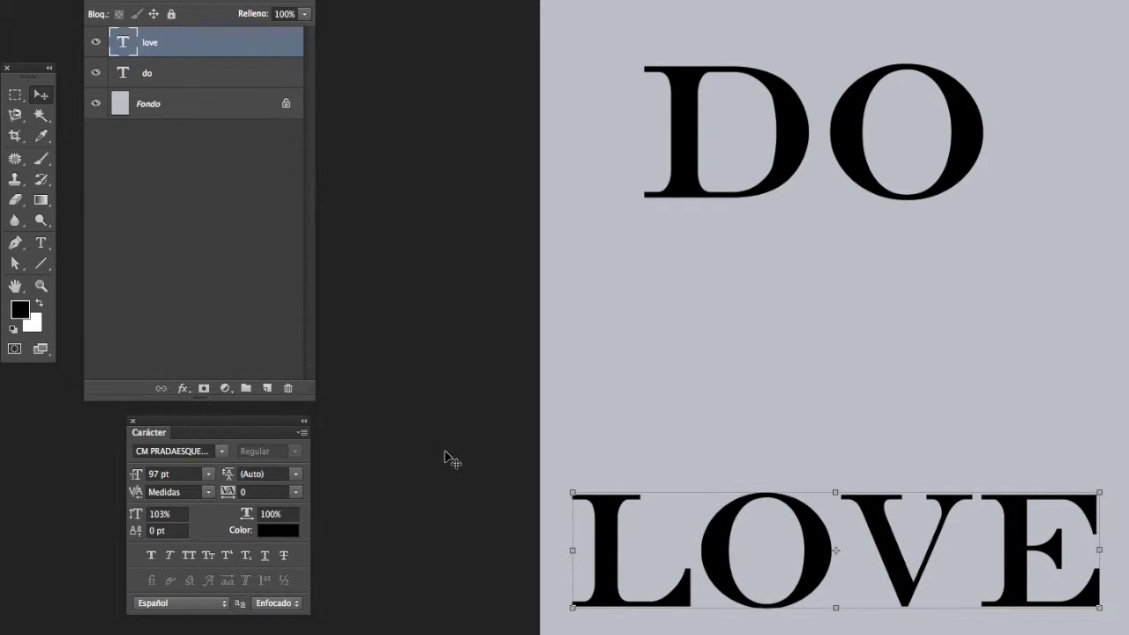
Step: Show the rulers and place two vertical guides along the outer sides of the lettering
click(481, 0)
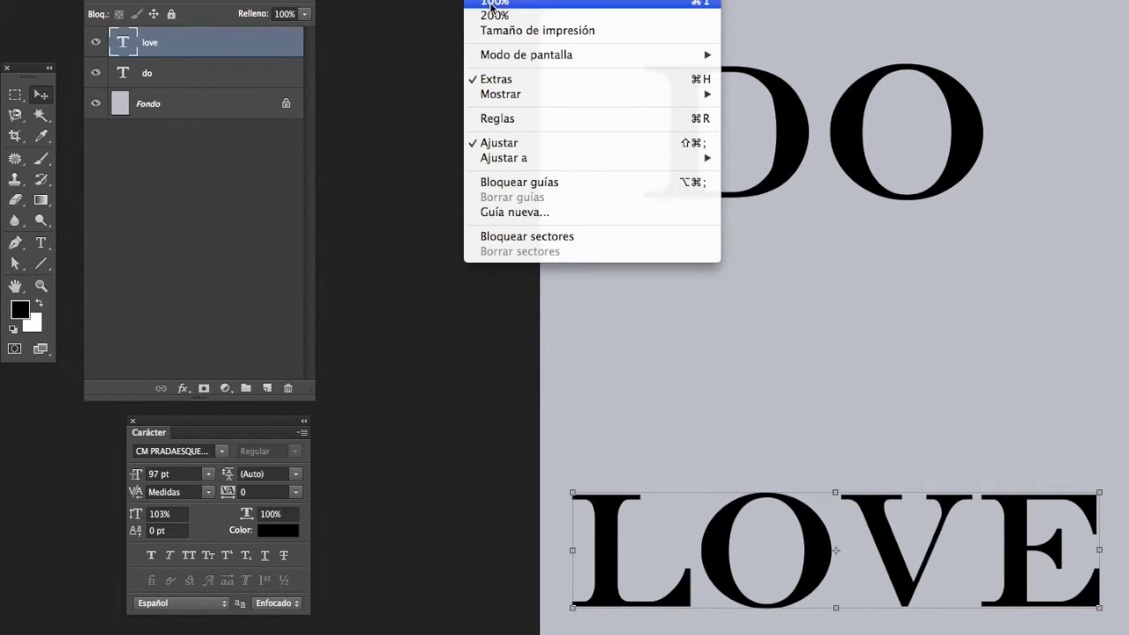
click(503, 118)
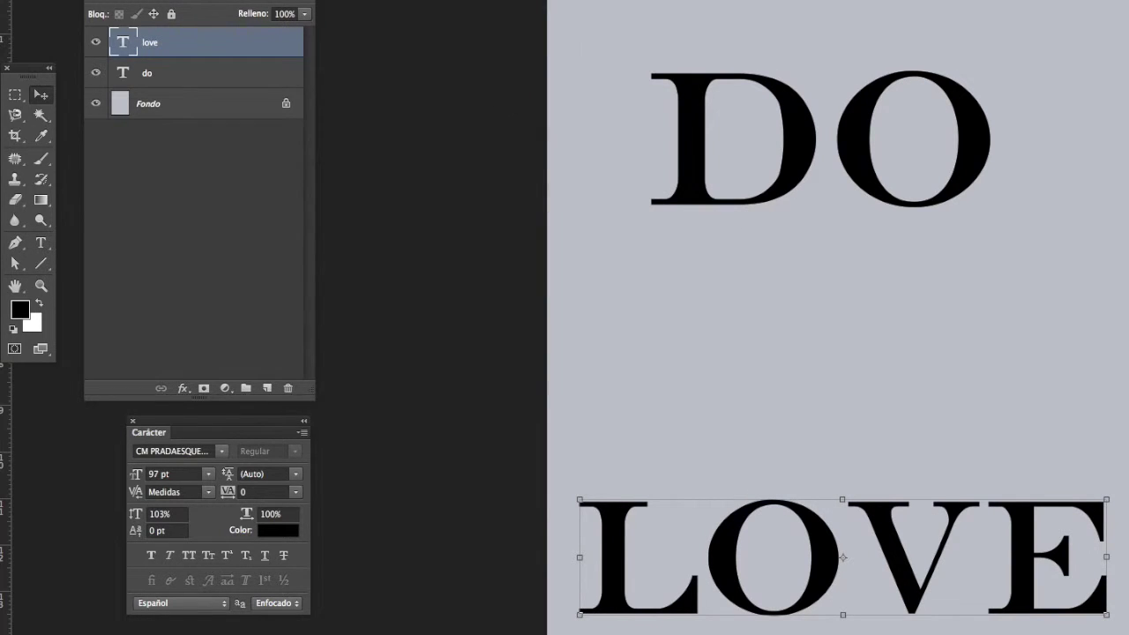
drag(5, 70, 575, 71)
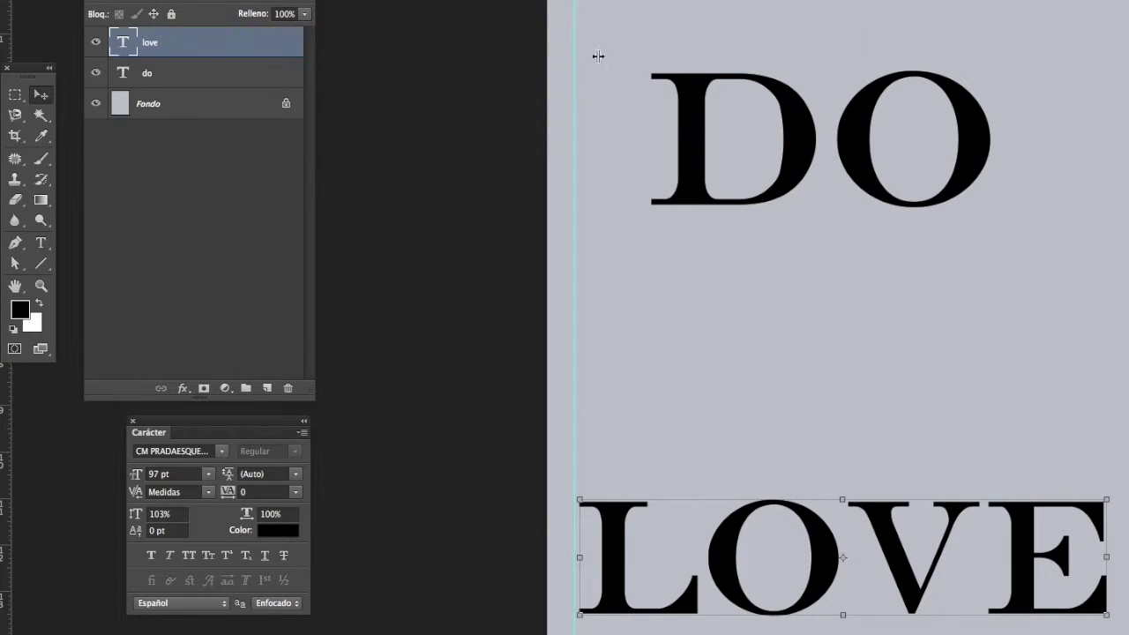
drag(5, 62, 1109, 175)
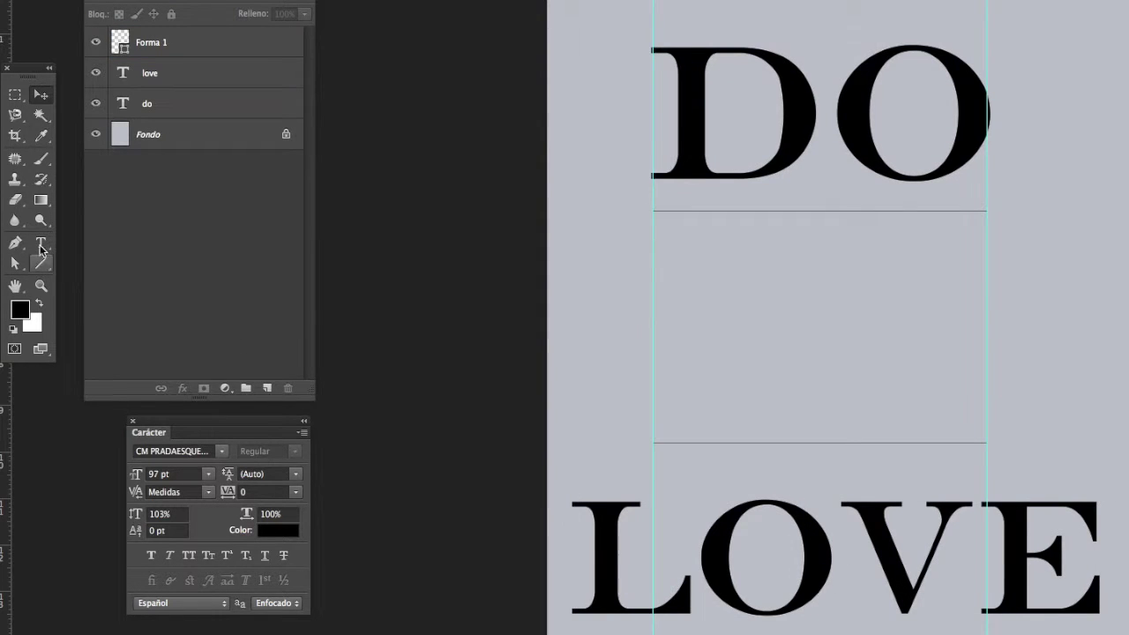
Step: Add the word "what" in Cochin Italic below "DO" and reduce its font size to 48 pt
click(39, 248)
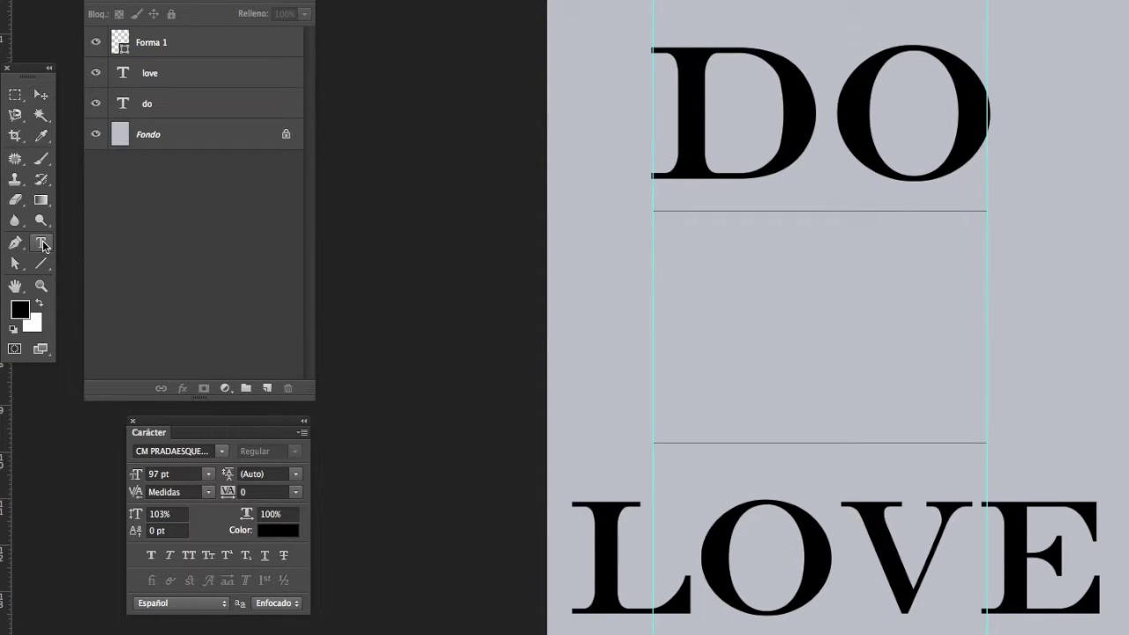
click(753, 256)
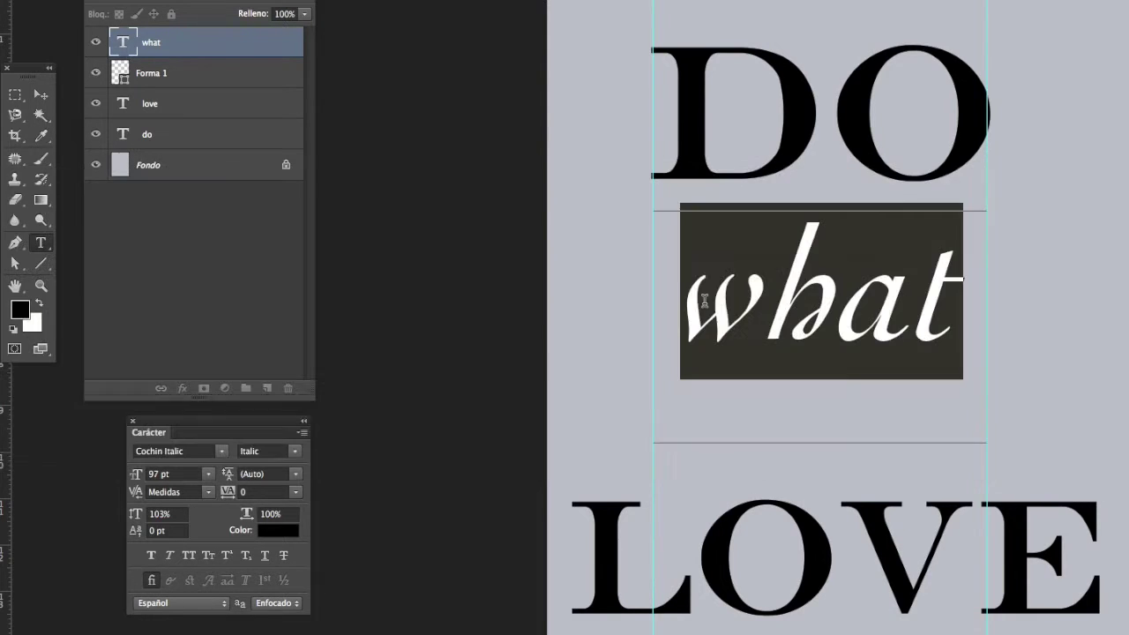
key(super+shift+comma)
key(super+shift+comma)
key(super+shift+comma)
key(super+shift+comma)
key(super+shift+comma)
key(super+shift+comma)
key(super+shift+comma)
key(super+shift+comma)
key(super+shift+comma)
key(super+shift+comma)
key(super+shift+comma)
key(super+shift+comma)
key(super+shift+comma)
key(super+shift+comma)
key(super+shift+comma)
key(super+shift+comma)
key(super+shift+comma)
key(super+shift+comma)
key(super+shift+comma)
key(super+shift+comma)
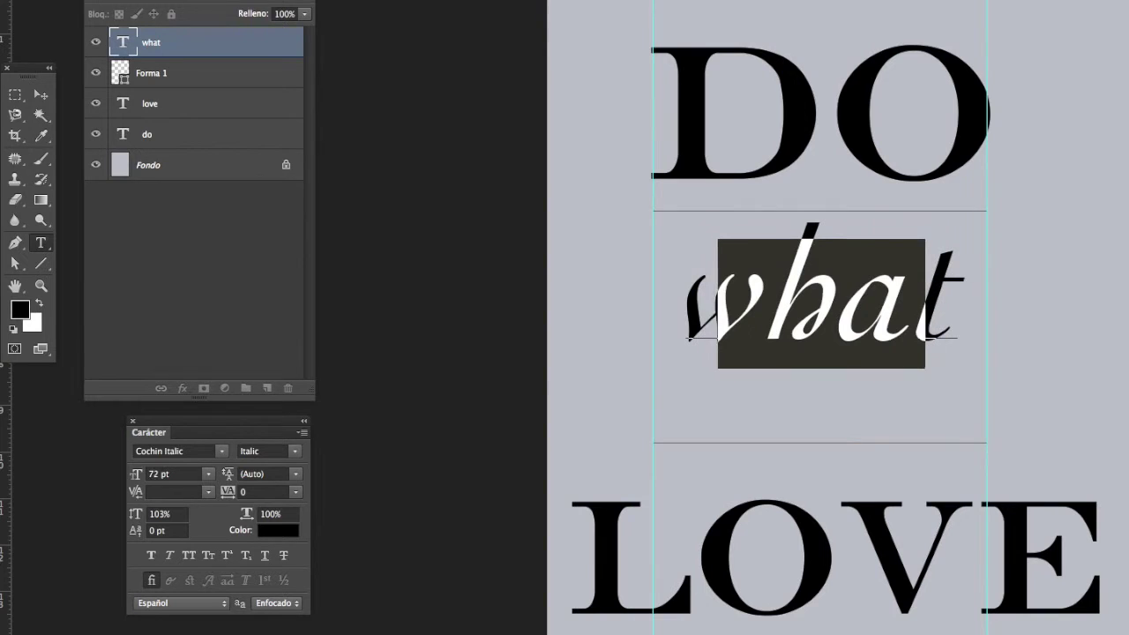
key(super+Return)
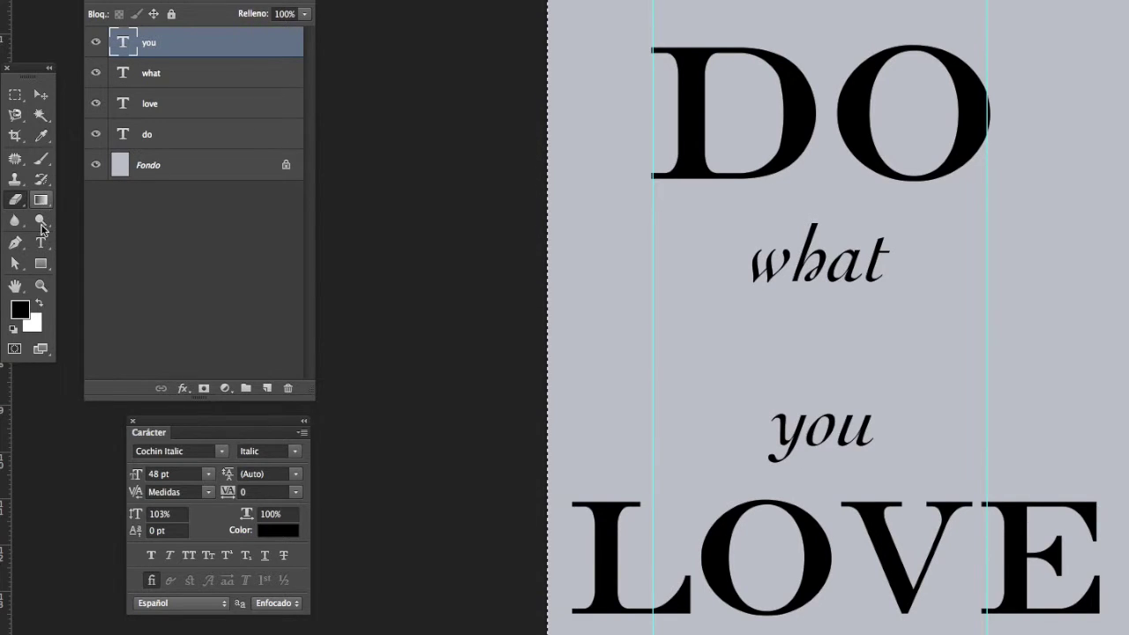
Step: Draw a thin black rectangle between the guides across "what" and place a copy of it across "you"
click(42, 264)
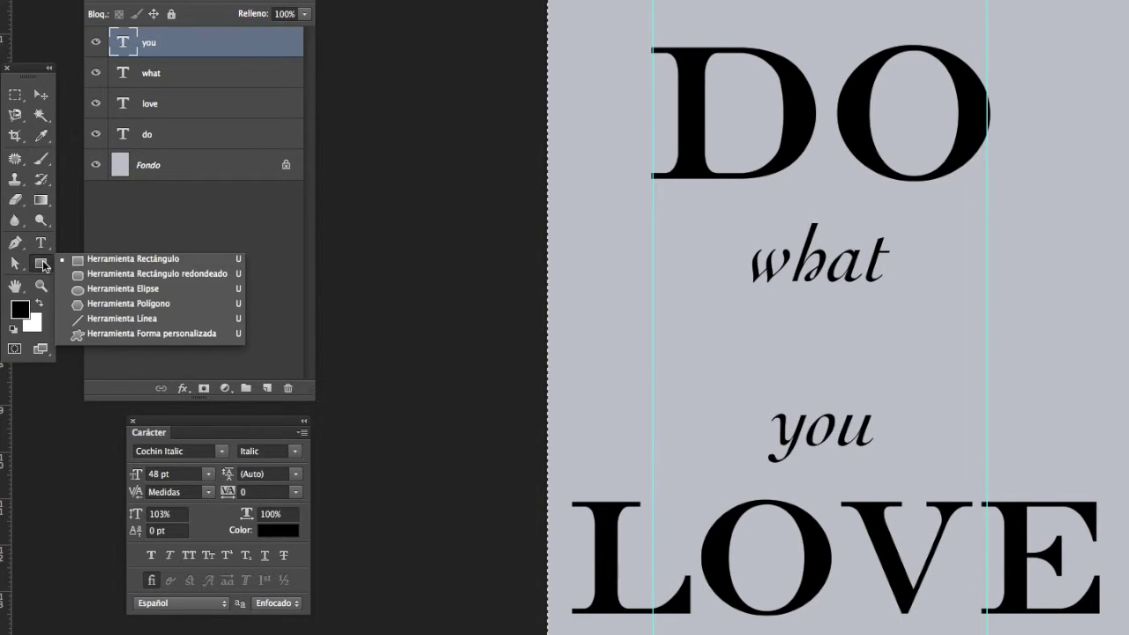
click(89, 261)
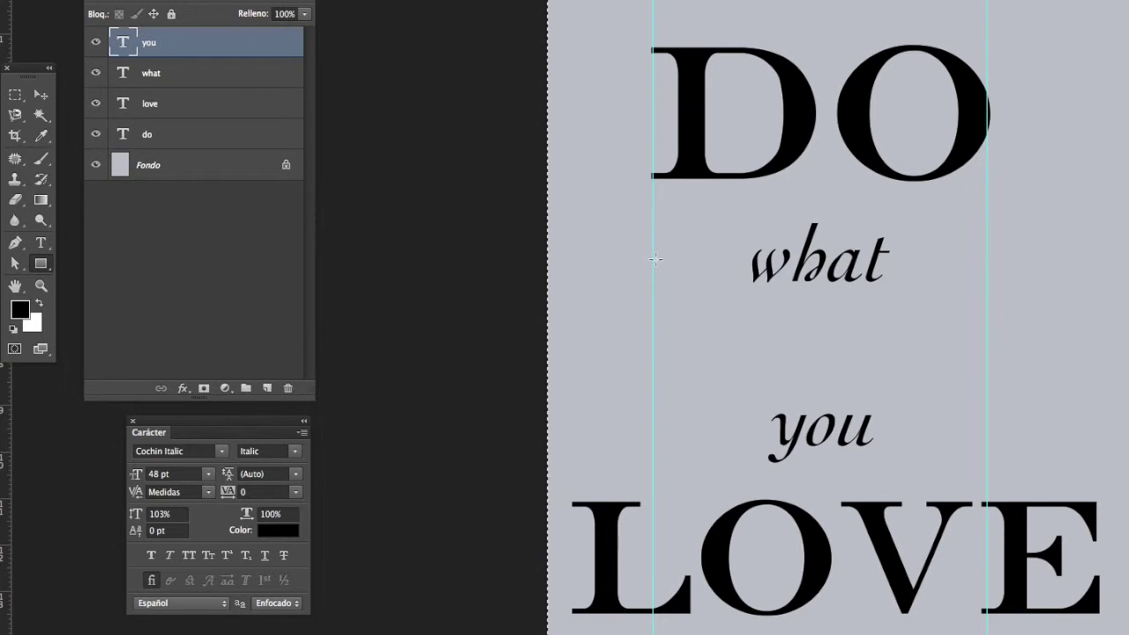
drag(653, 255, 984, 257)
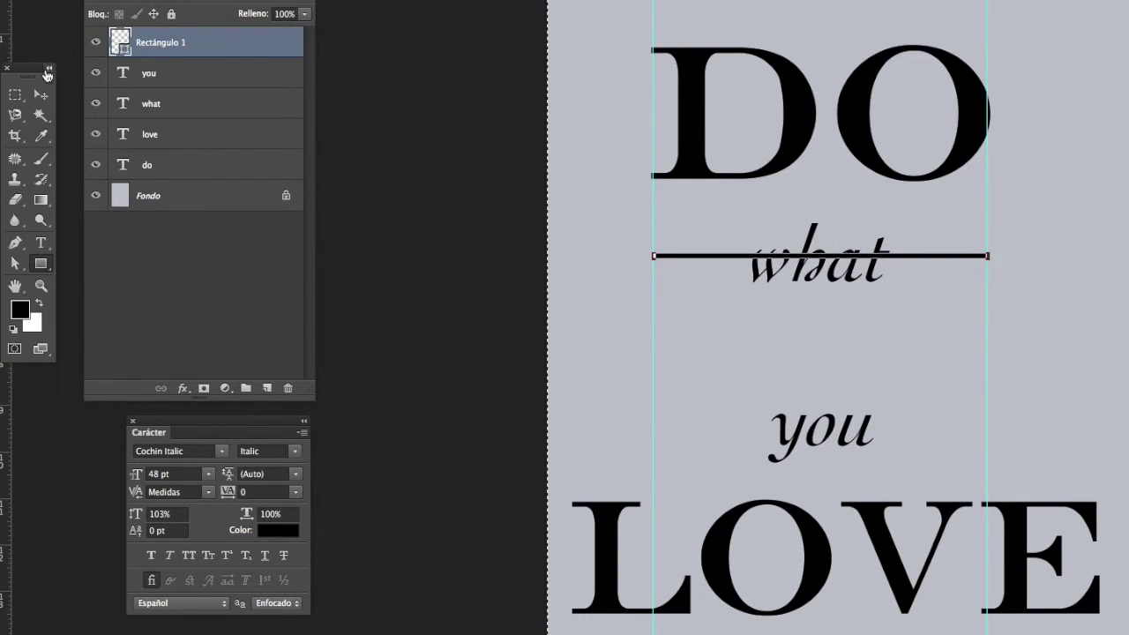
click(49, 97)
drag(985, 259, 978, 269)
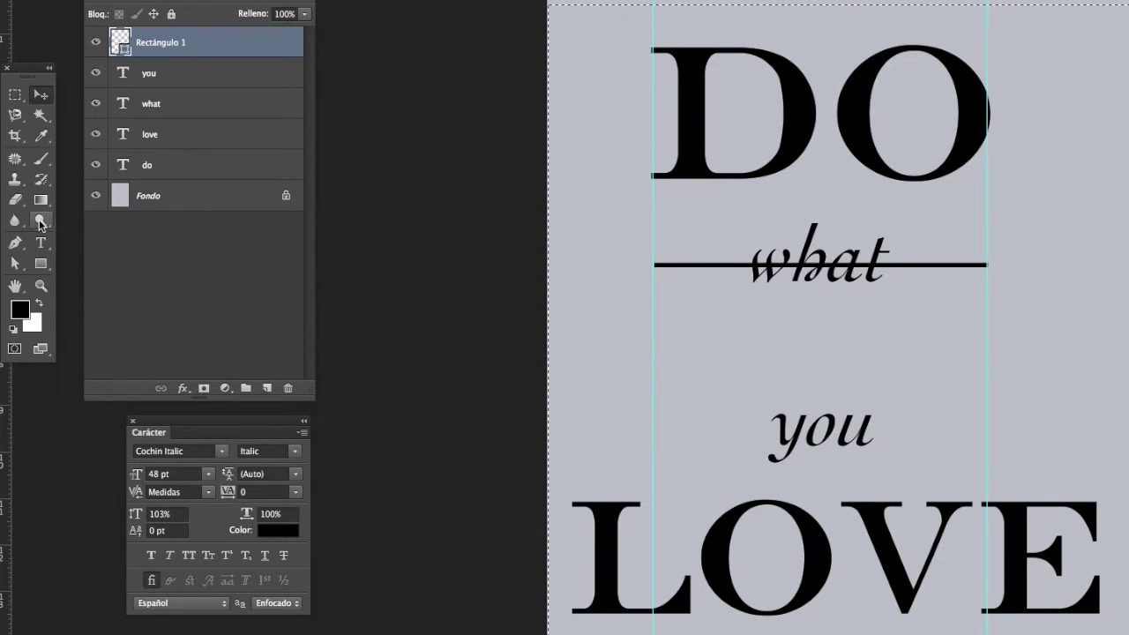
key(ctrl+t)
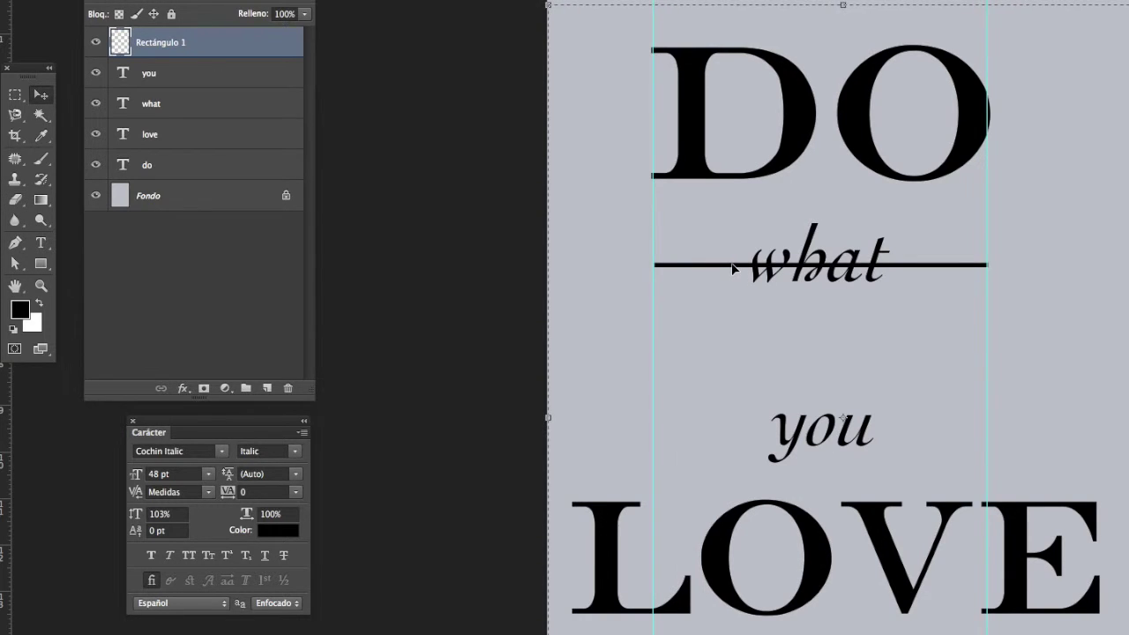
drag(733, 268, 728, 439)
Step: Clear the selection and erase the part of the upper bar that crosses the word "what"
click(14, 199)
key(ctrl+d)
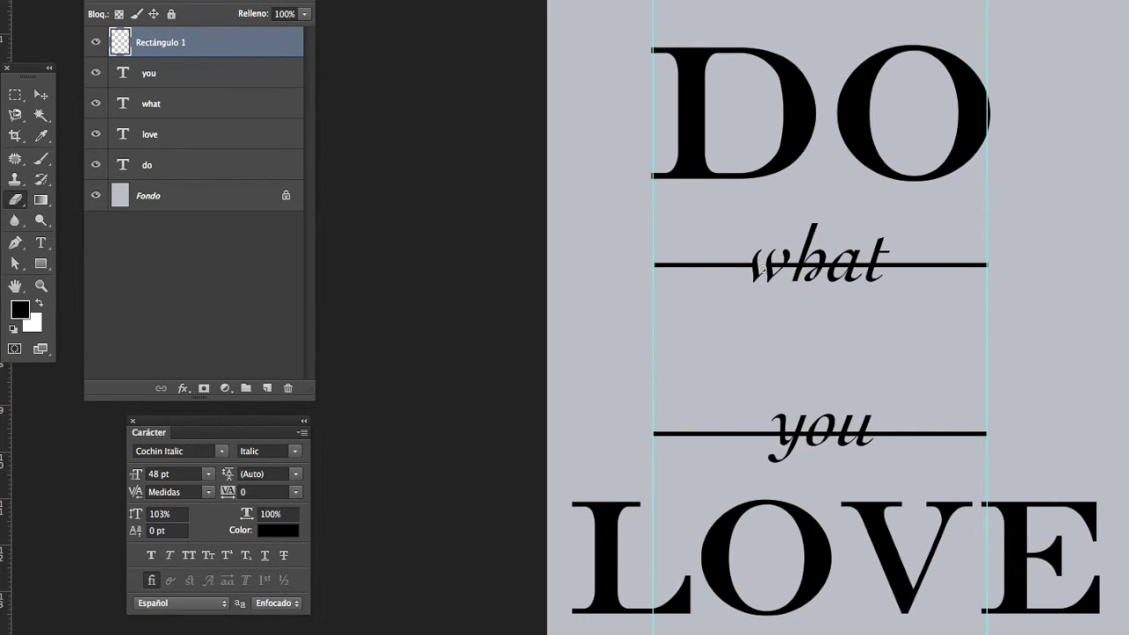
drag(771, 264, 843, 267)
key(v)
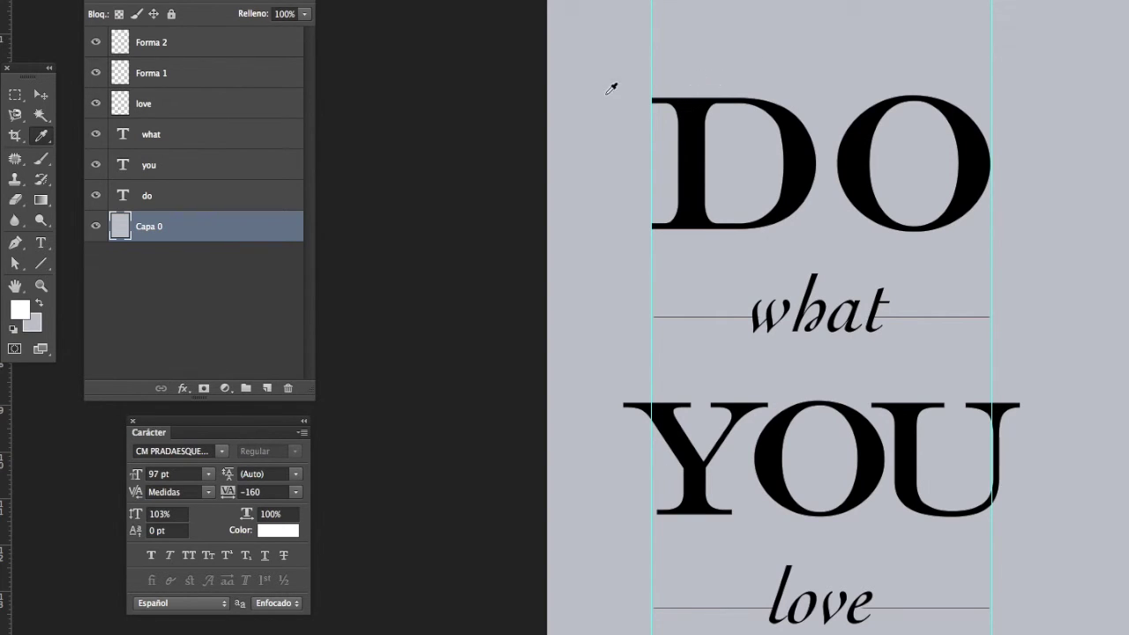
Step: Swap the foreground and background colors and fill the background layer Capa 0 with white
click(40, 300)
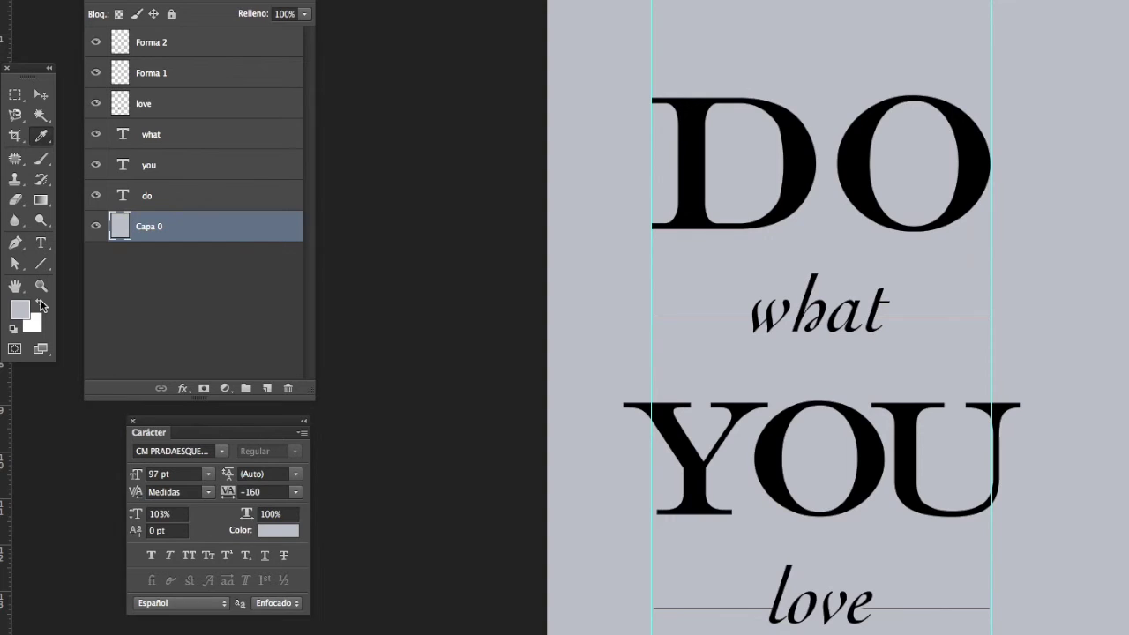
key(super+BackSpace)
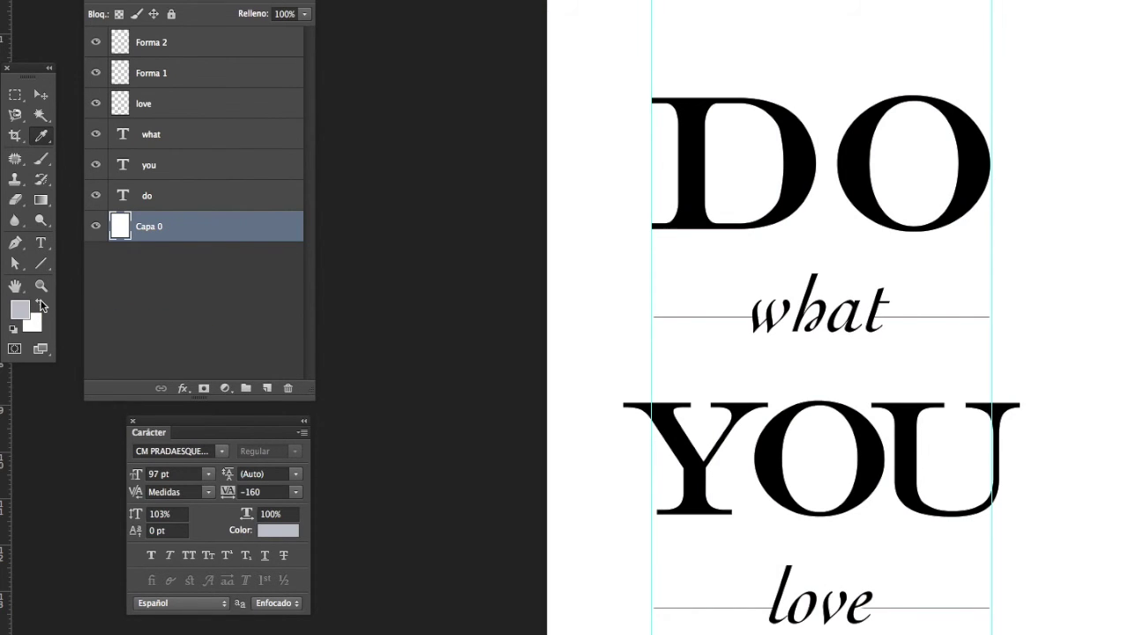